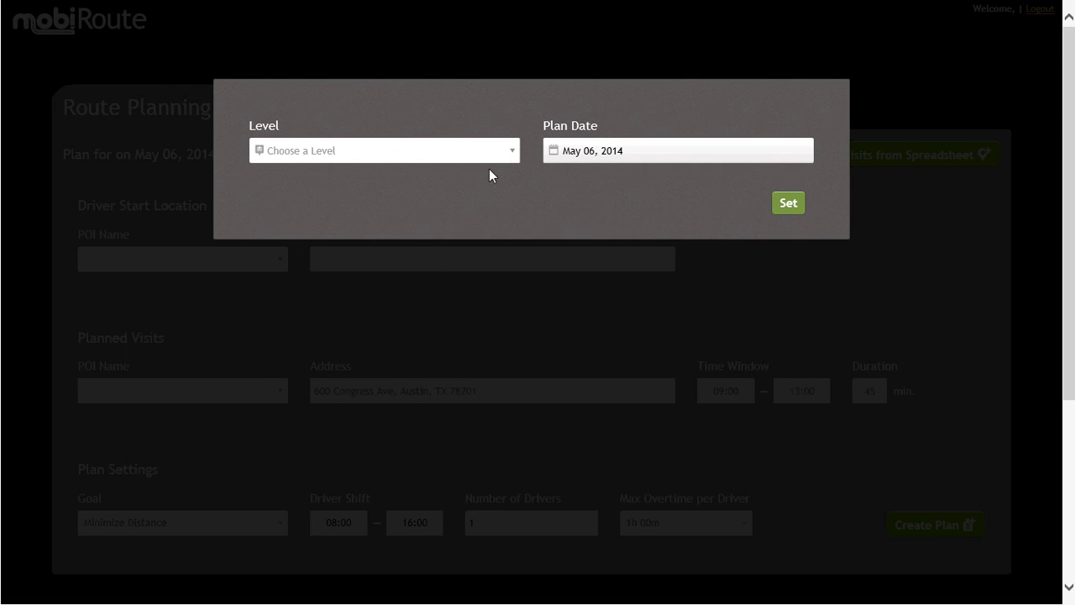
Set the plan's level to Austin and its date to May 02, 2014
click(509, 156)
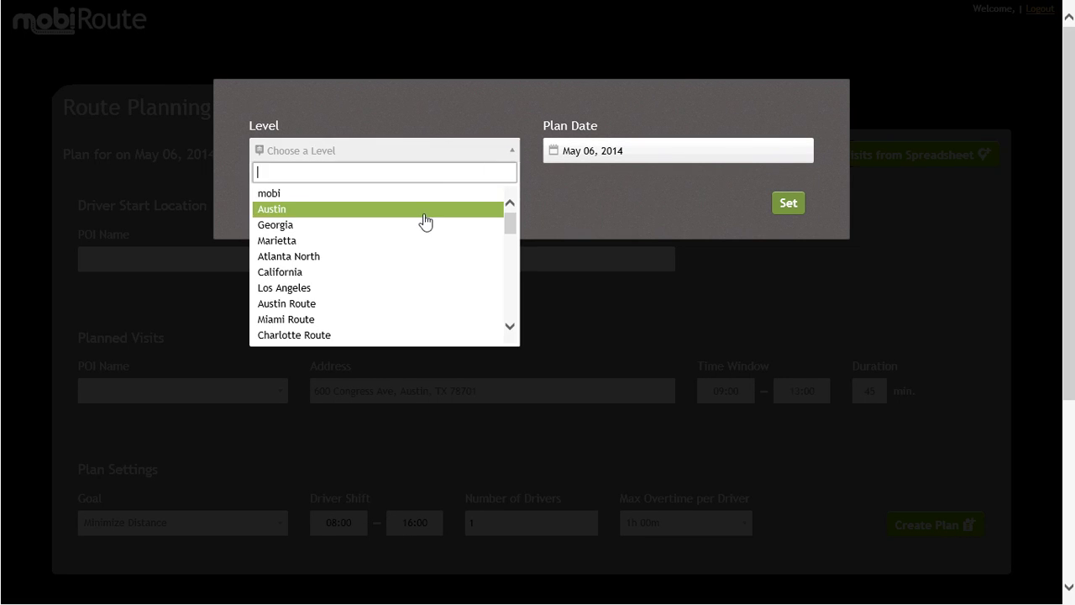
click(425, 212)
click(622, 150)
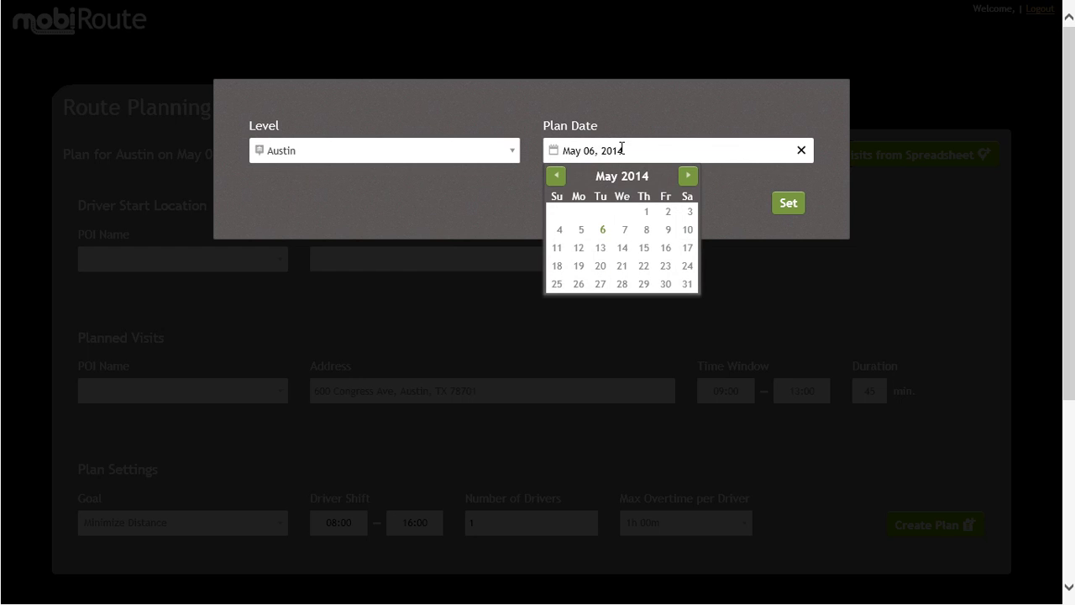
click(668, 211)
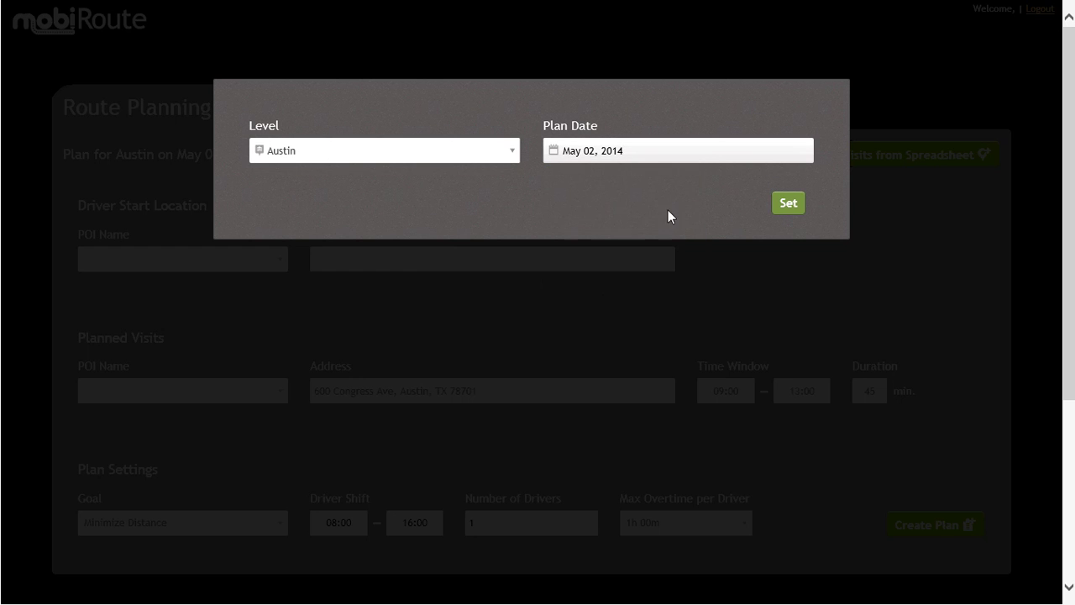
click(780, 208)
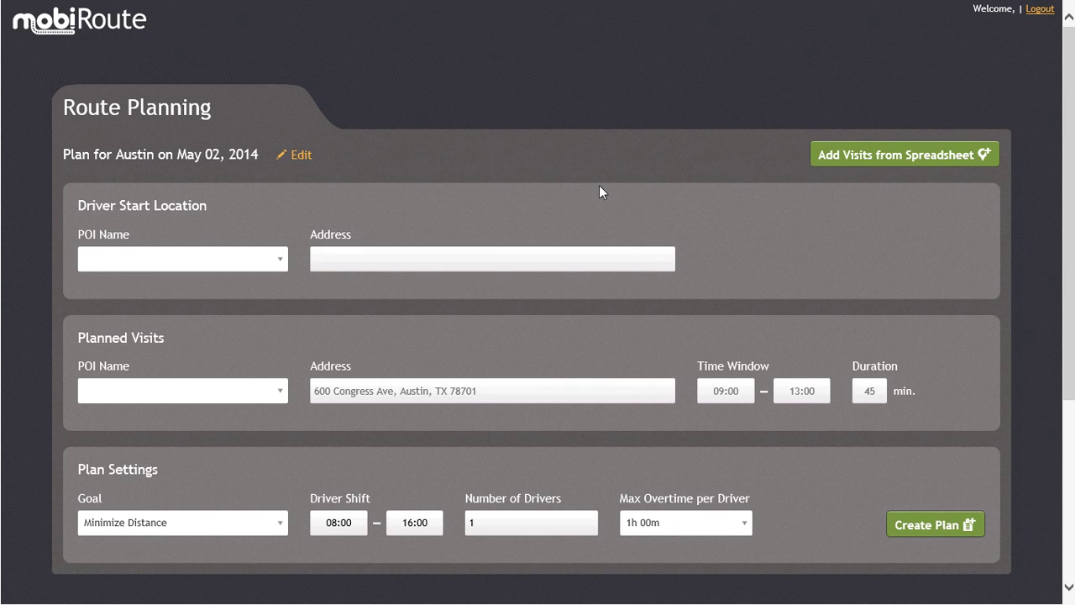
Set the driver start location to the "austin office" POI with its stored address
click(225, 265)
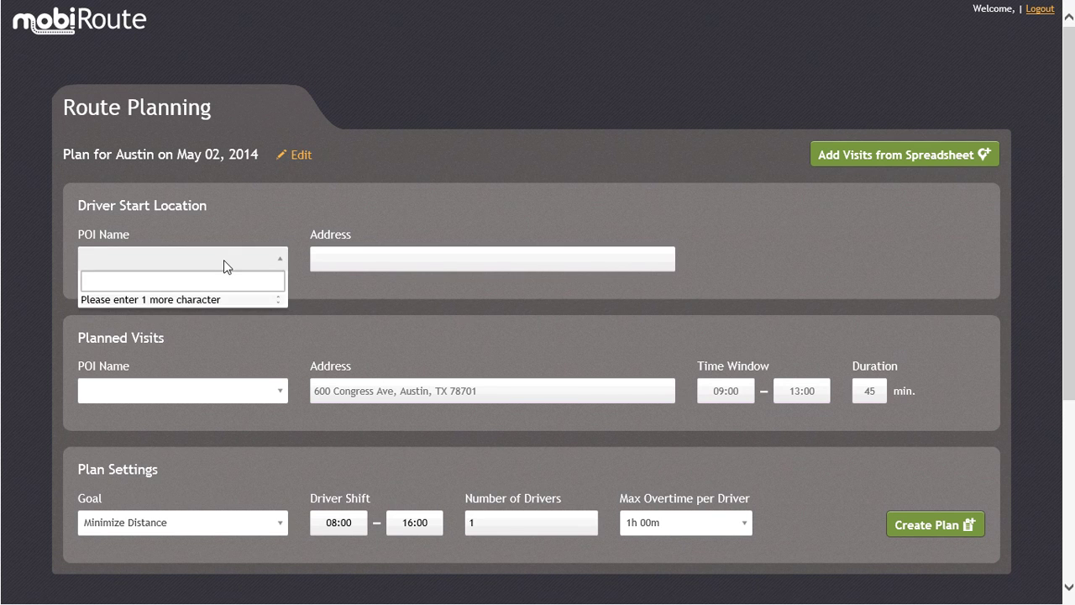
text(austin office)
key(Return)
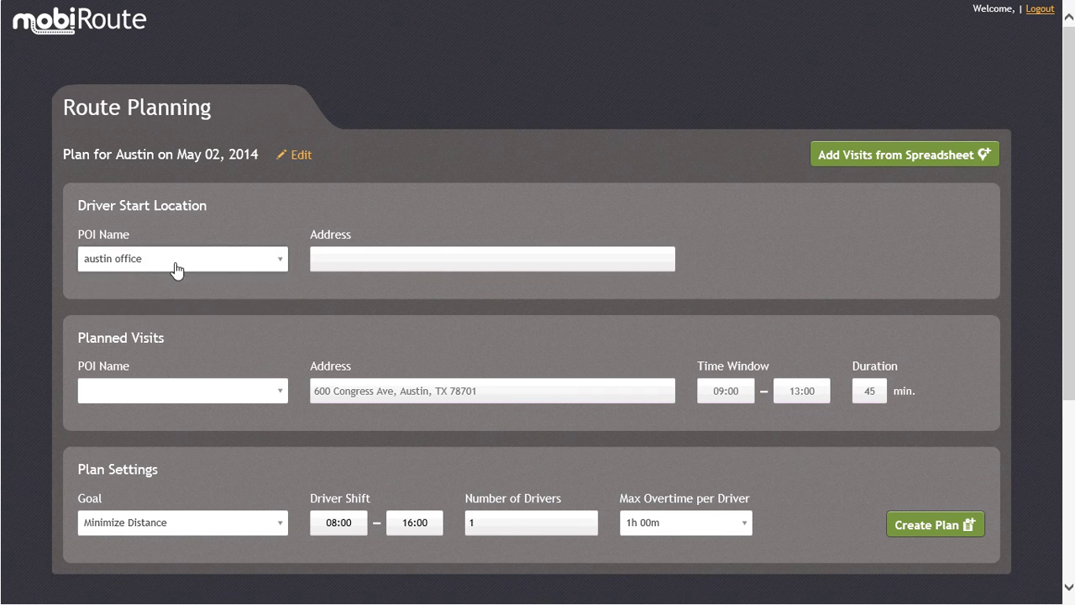
click(138, 261)
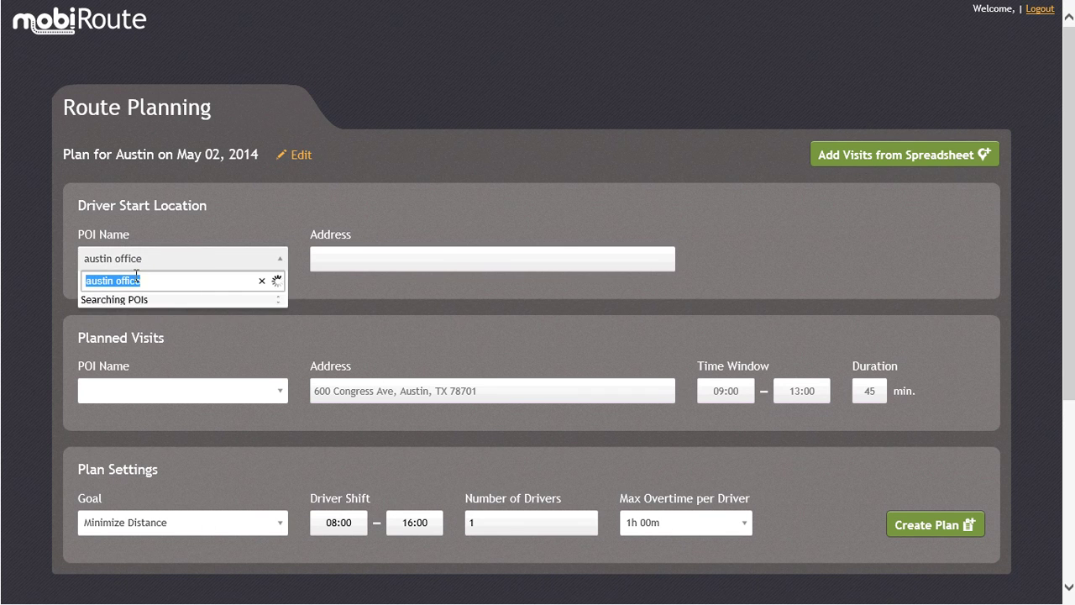
click(122, 315)
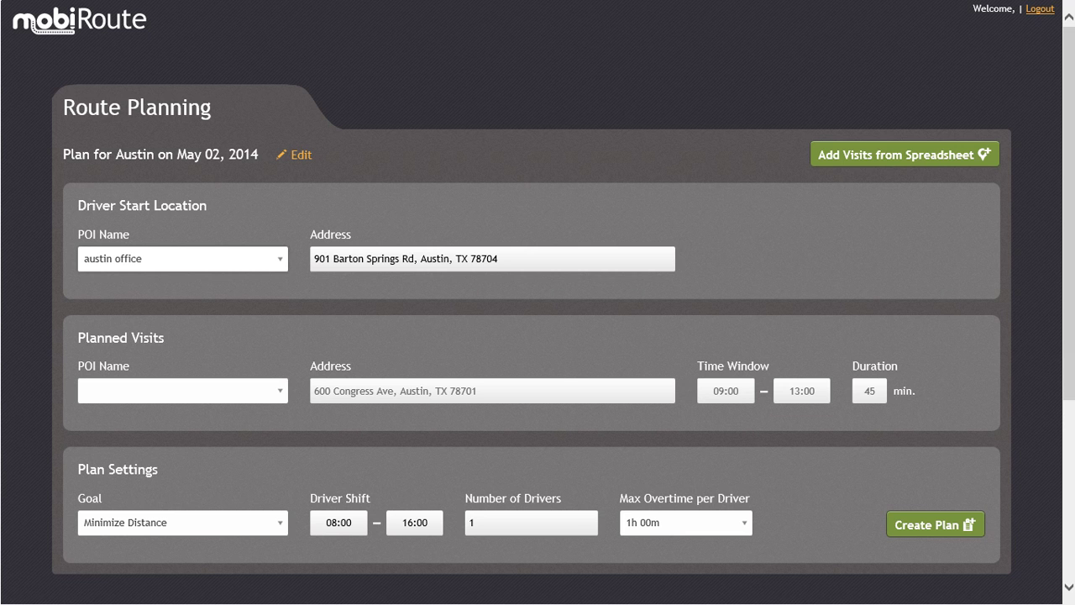
Add the POI MK-Hoover's Cooking as the first planned visit
click(111, 390)
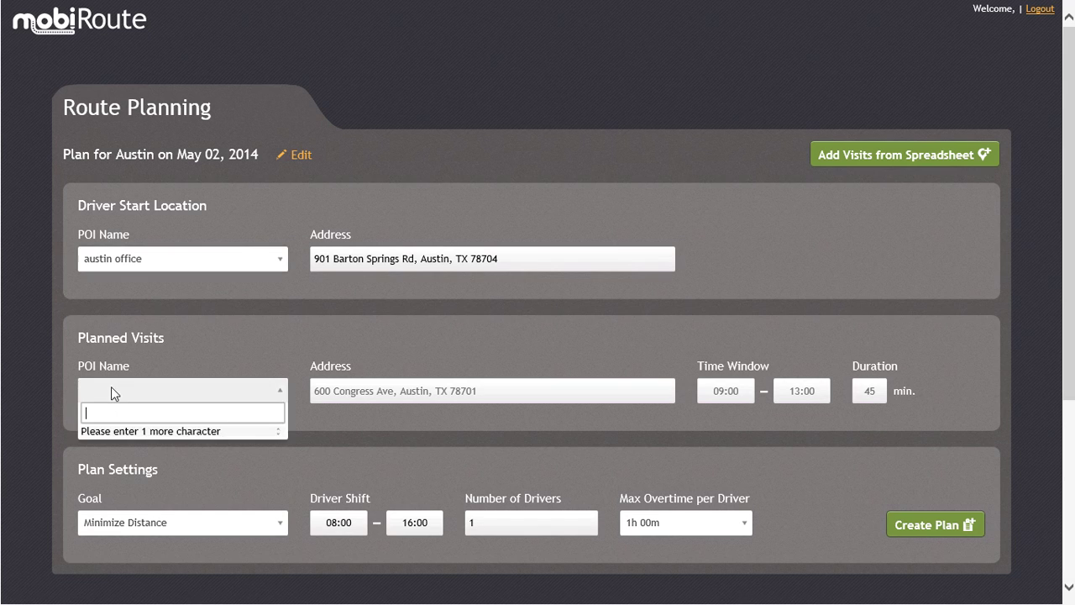
text(mk-hoo)
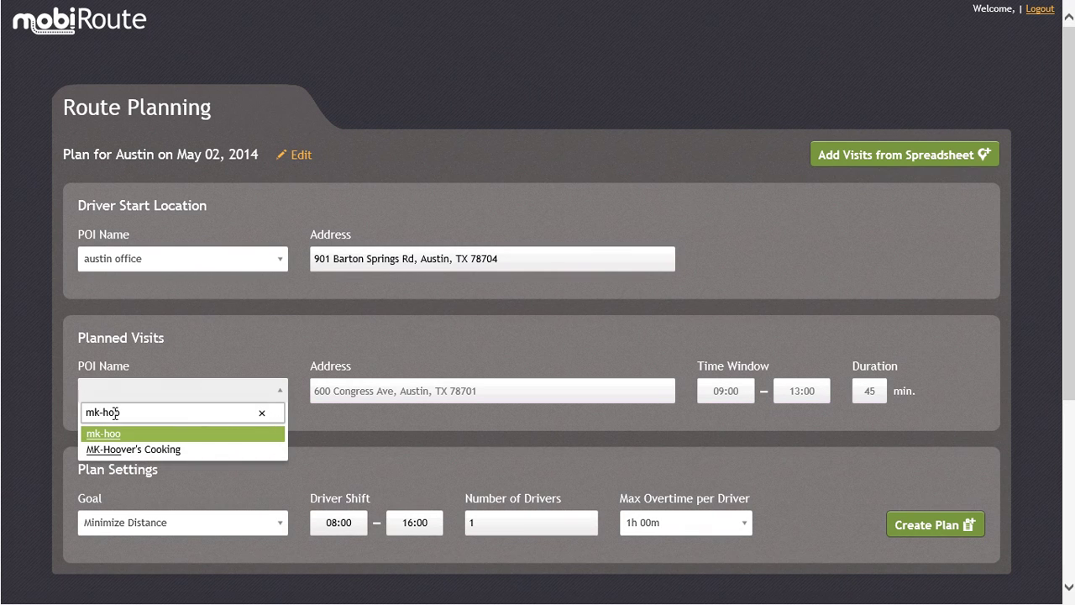
click(130, 452)
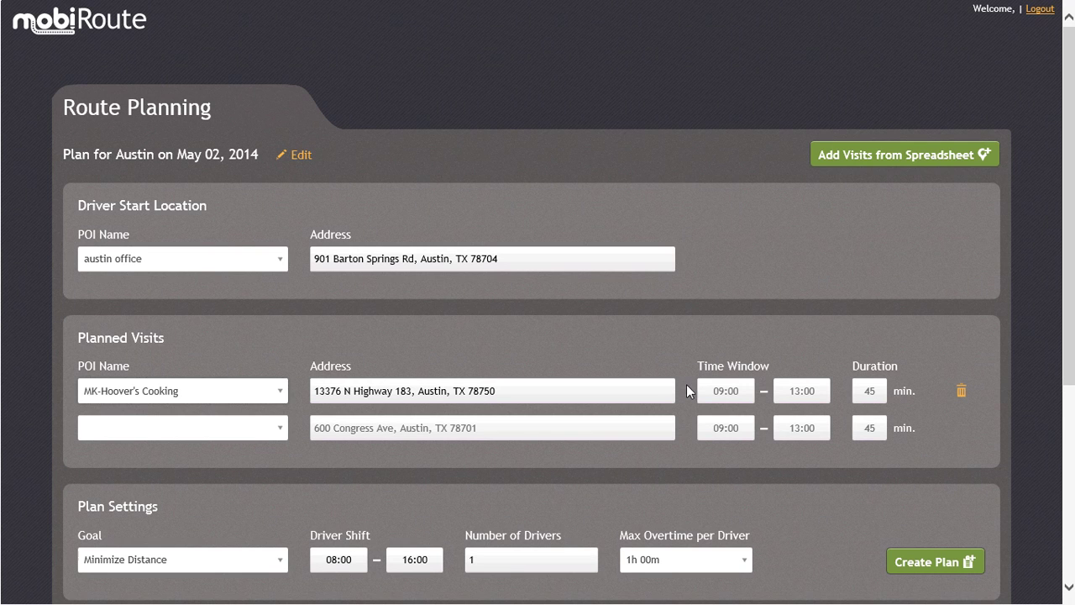
Give the MK-Hoover's Cooking visit a time window of 08:00 to 12:00 and a duration of 60 minutes
click(720, 390)
text(08:00)
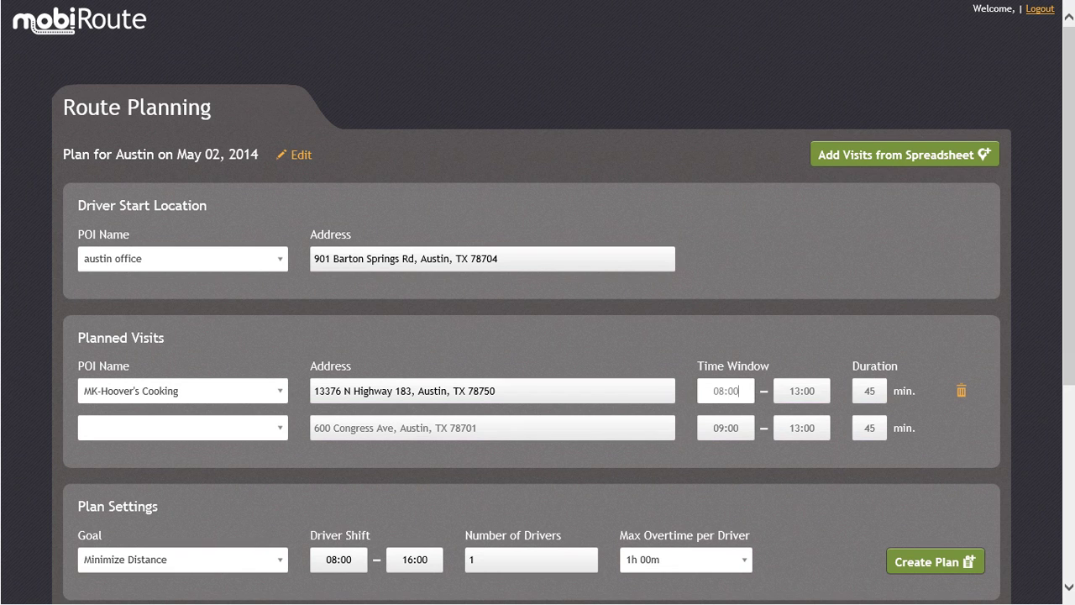
key(Tab)
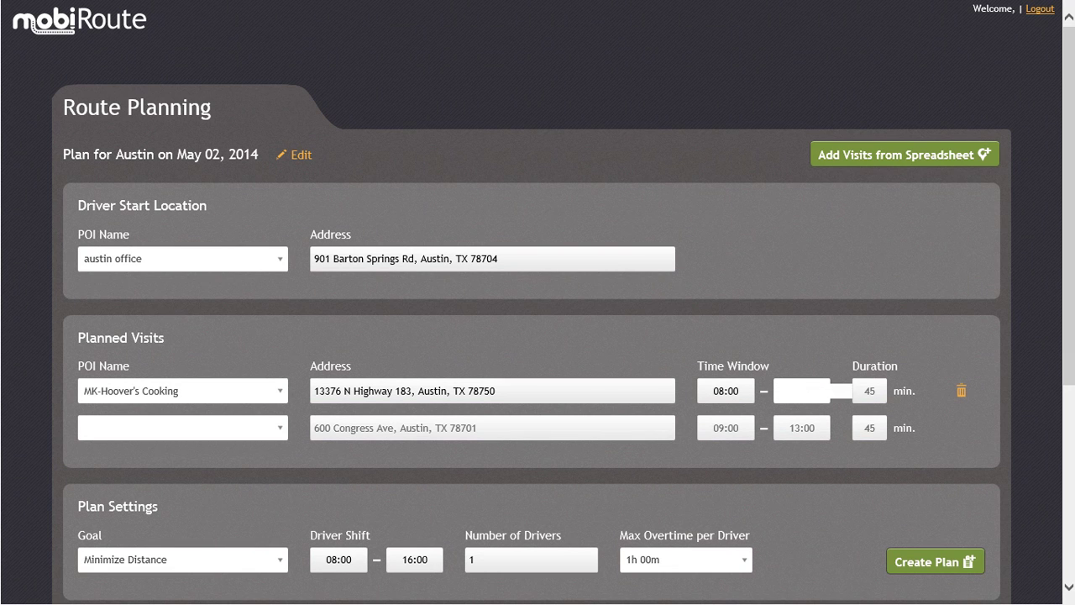
text(12:00)
key(Tab)
text(60)
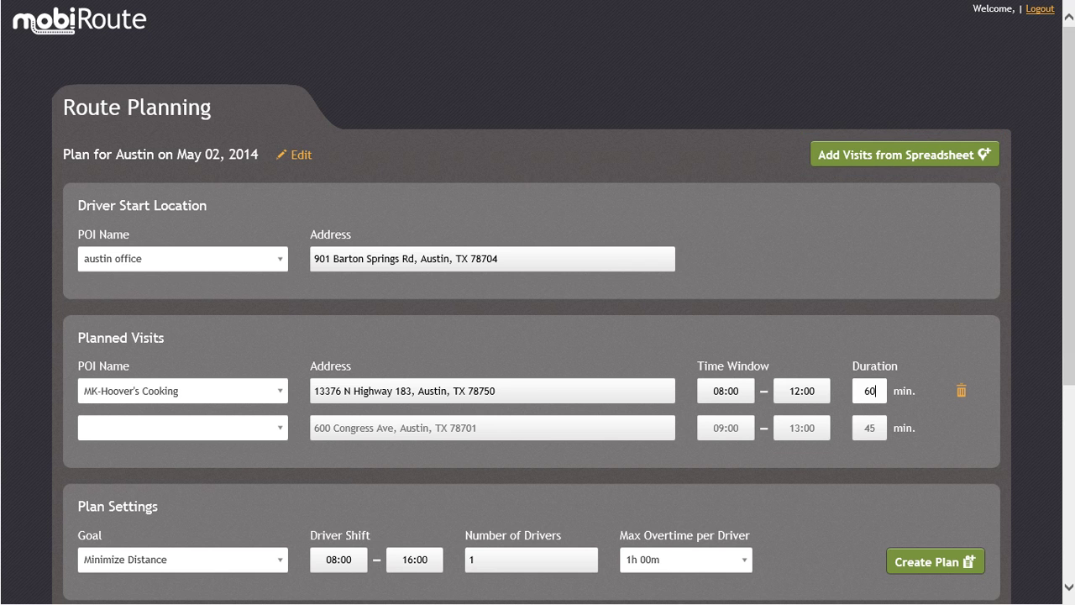
Paste the copied spreadsheet rows into the visit import table and add them to the planned visits
click(957, 158)
click(377, 181)
key(ctrl+v)
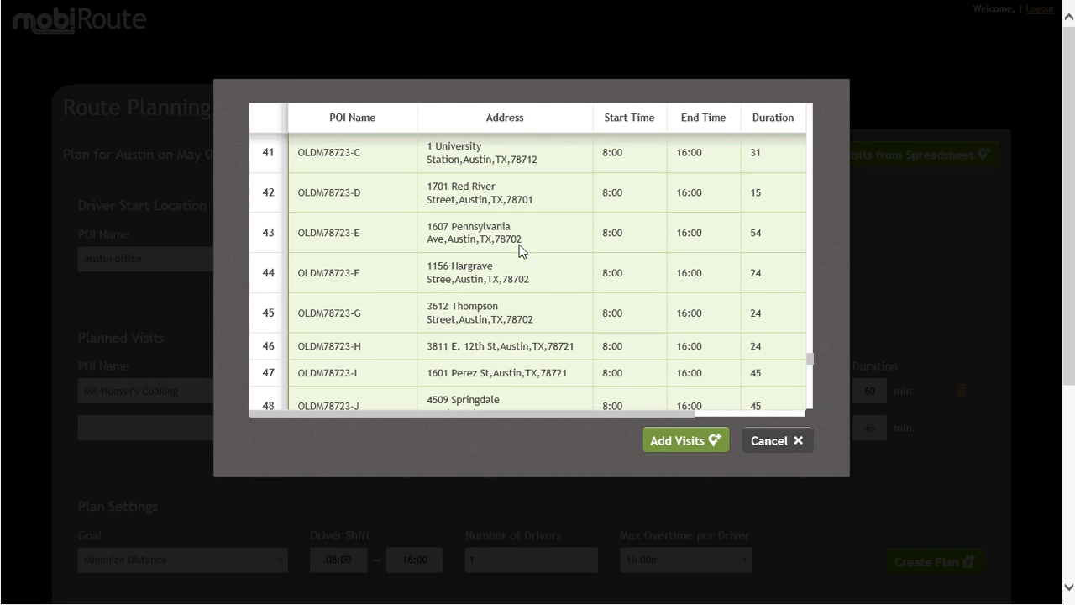
click(664, 442)
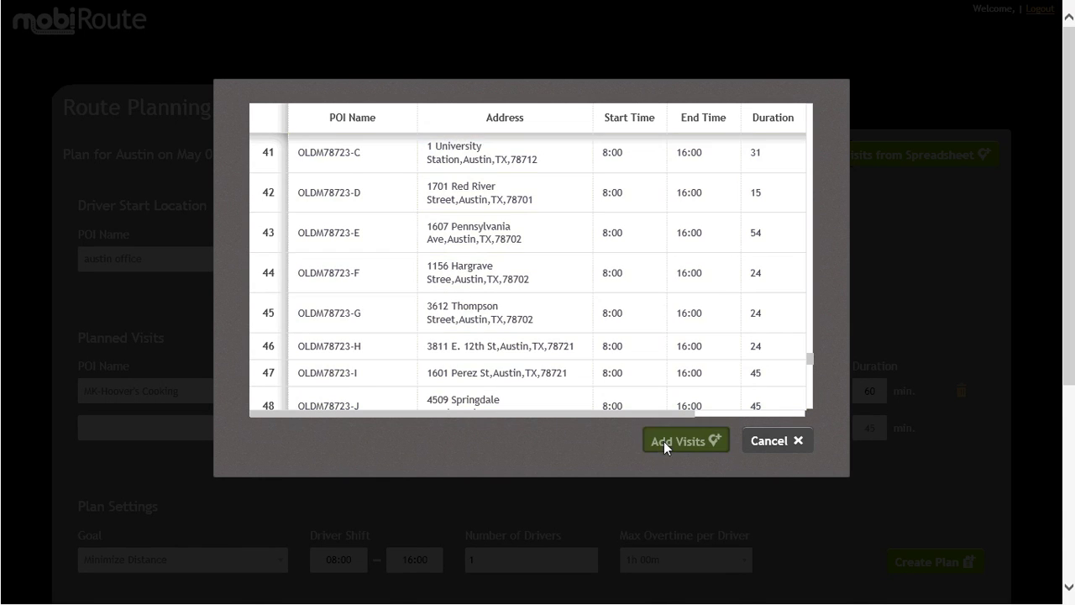
Set the number of drivers to 5 in the plan settings and create the plan
scroll(1070, 286, down, 15)
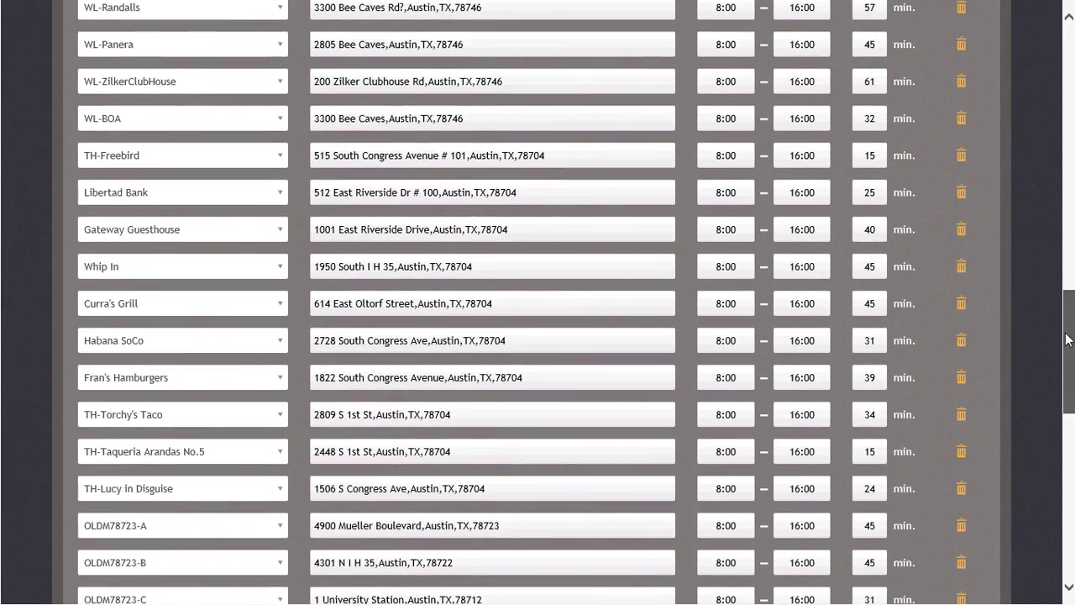
drag(1068, 340, 1054, 458)
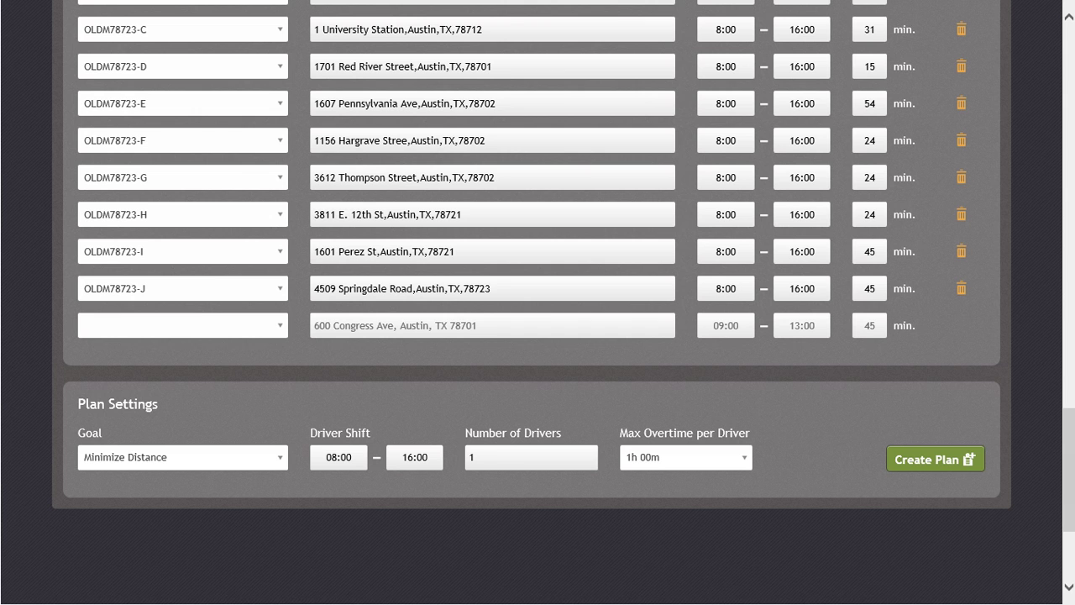
key(Tab)
double_click(471, 457)
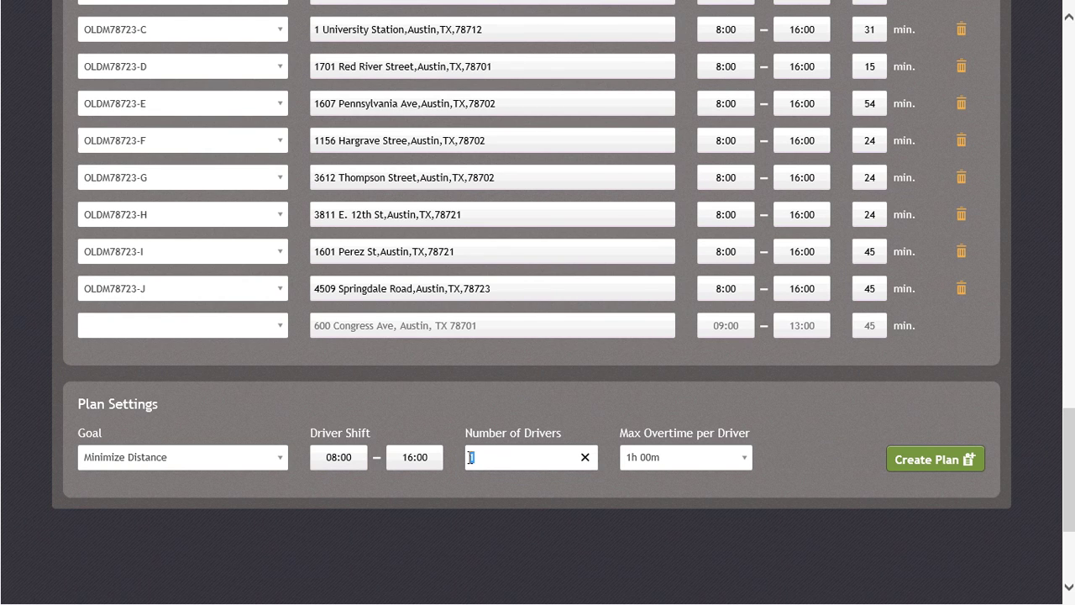
text(5)
click(908, 462)
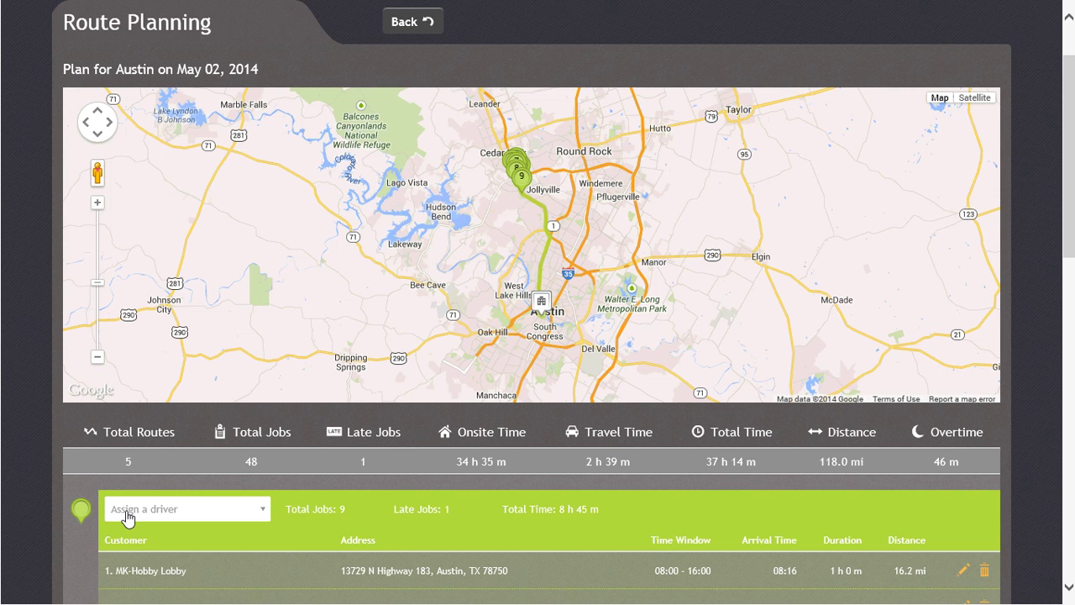
Assign the first driver in the driver list to the green route
drag(1072, 243, 1052, 376)
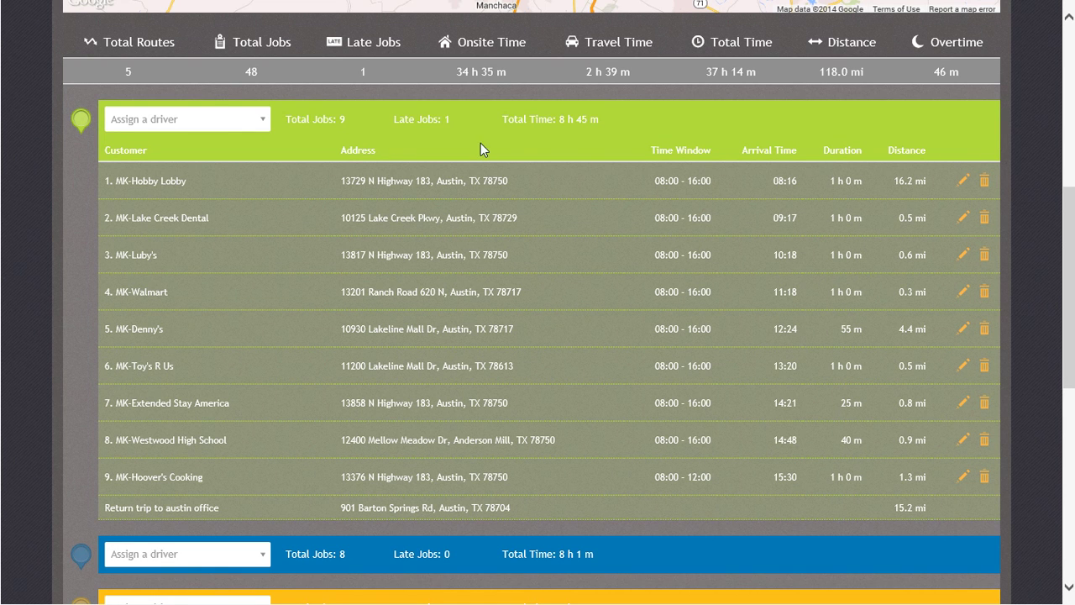
click(242, 126)
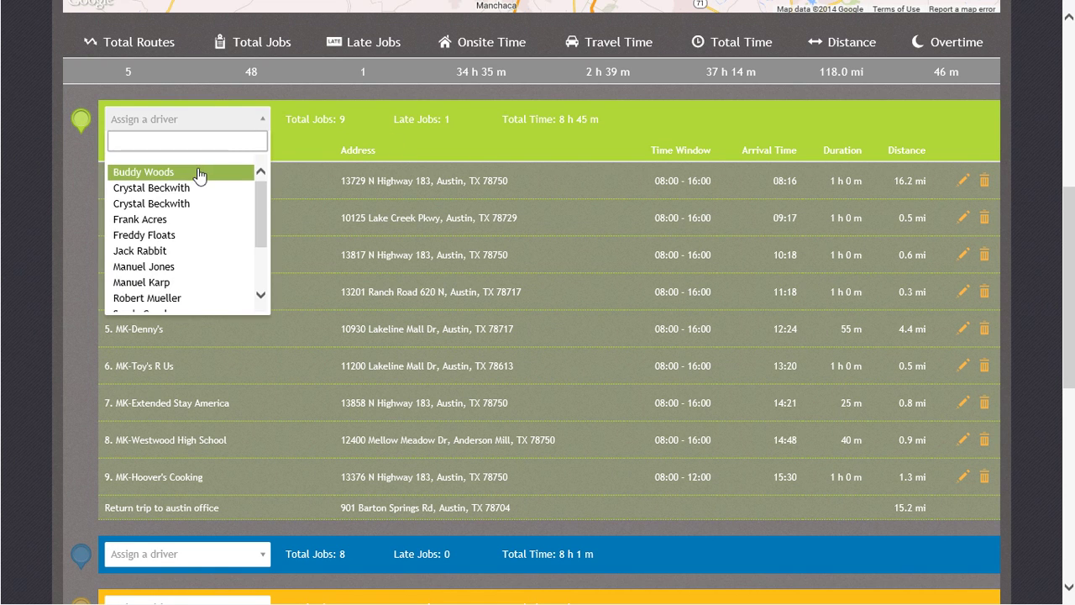
click(199, 173)
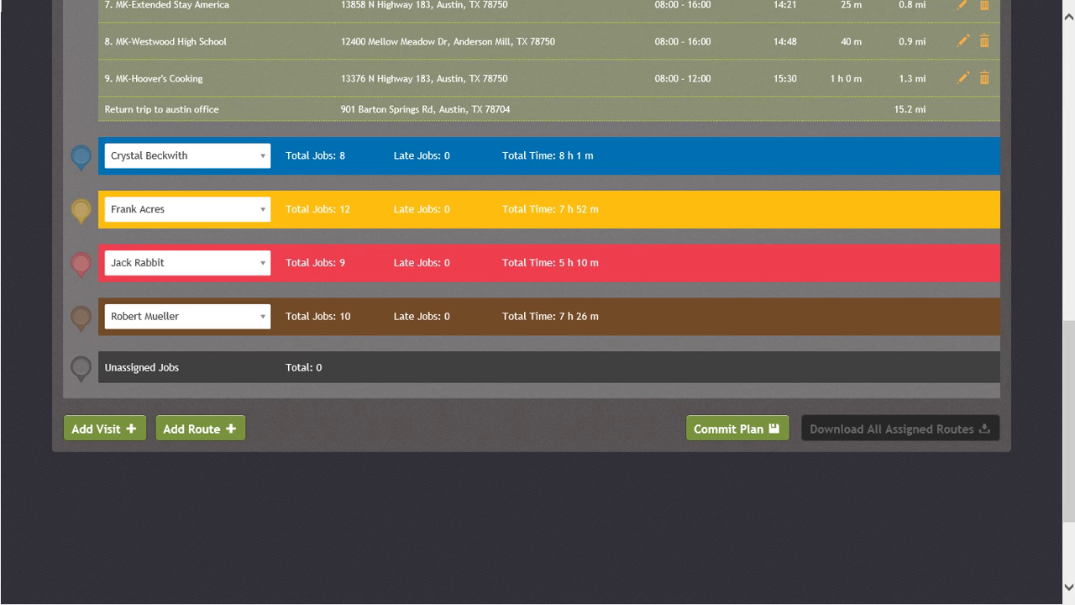
Show the blue route on the map and hide the green route
click(83, 160)
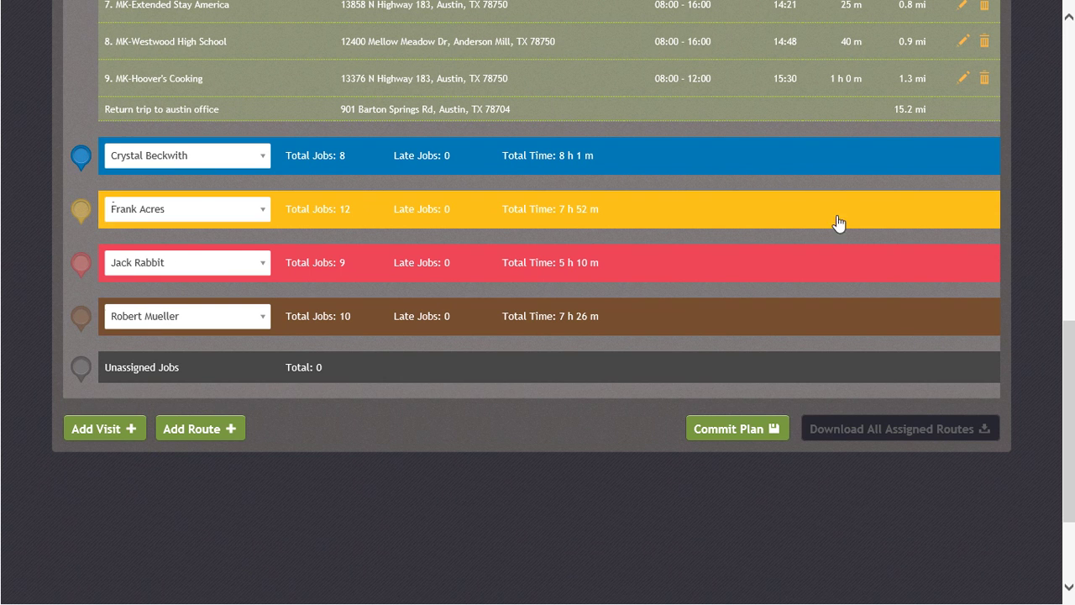
drag(1063, 343, 1064, 239)
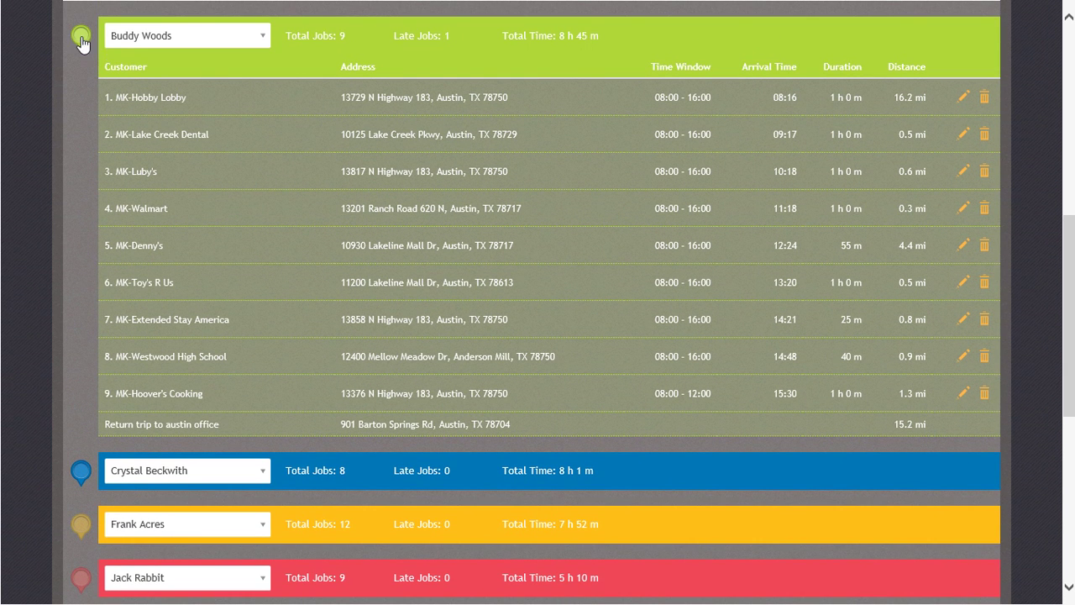
drag(1068, 353, 1068, 193)
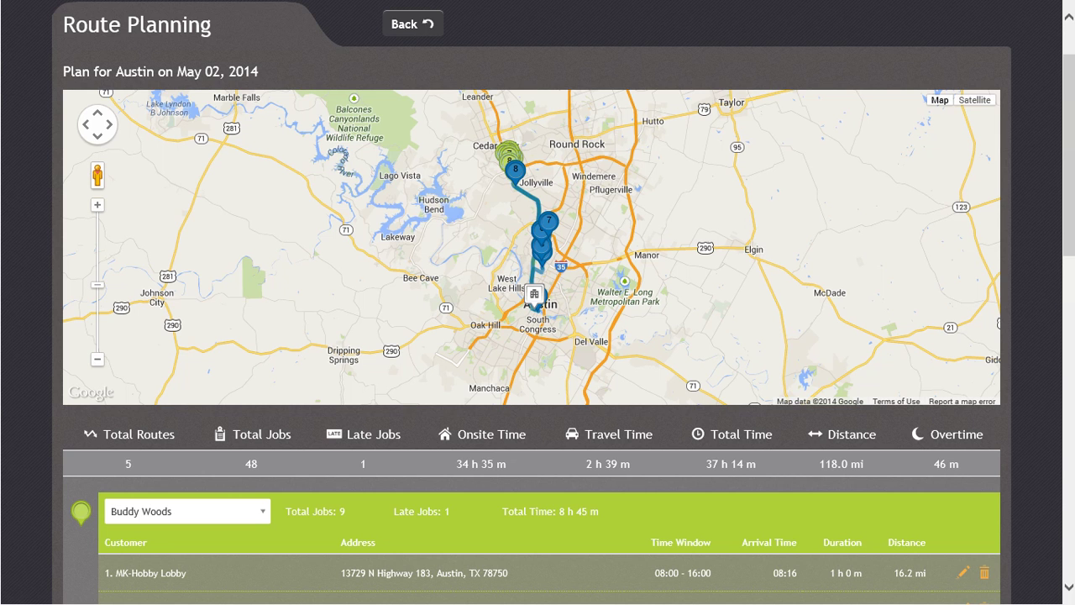
click(81, 512)
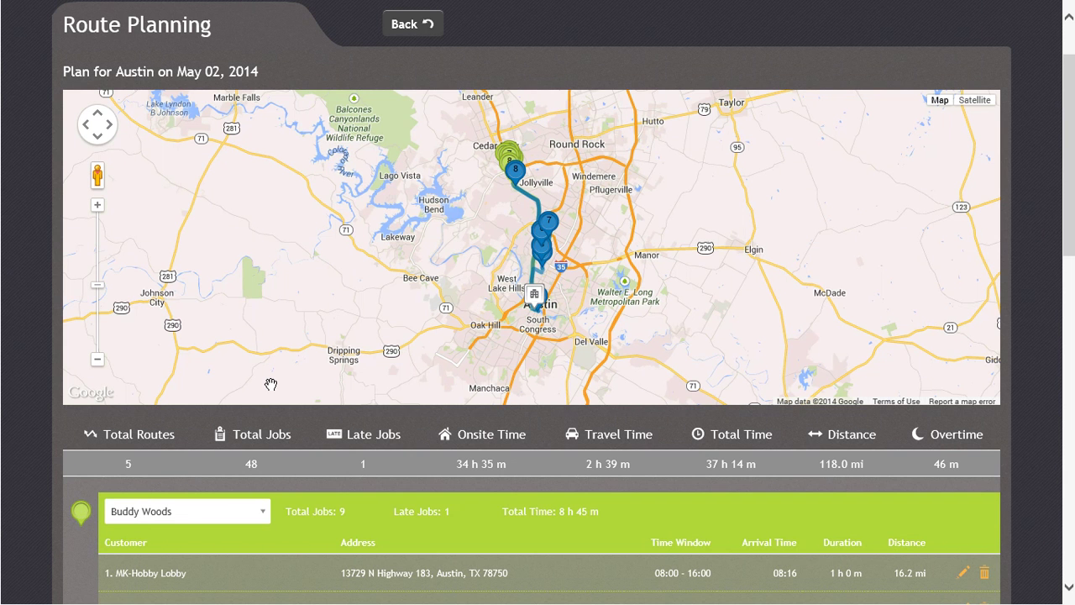
click(75, 515)
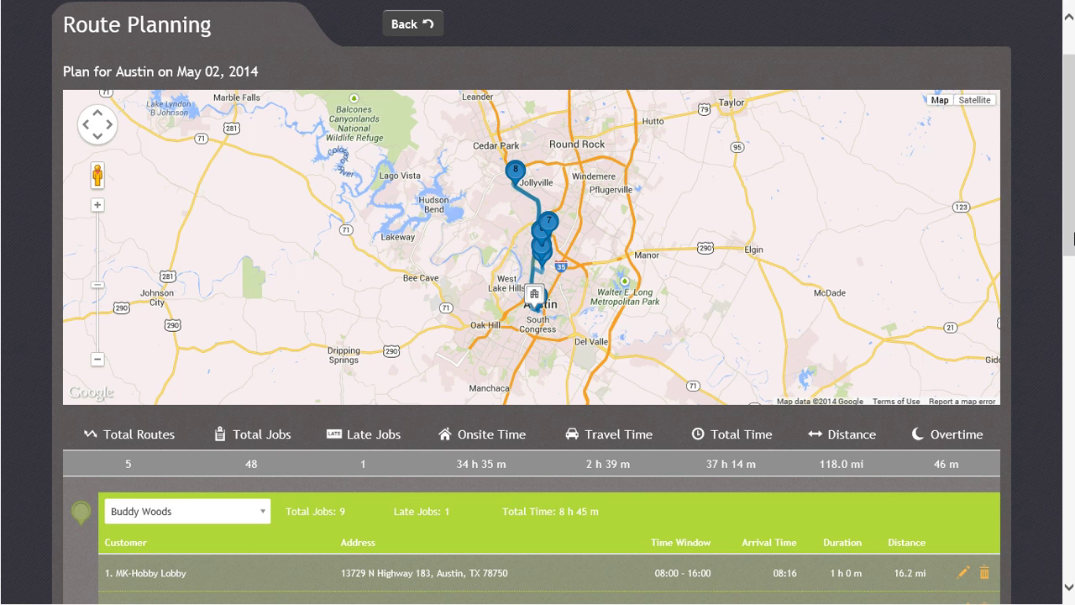
Commit the plan and download all assigned routes
scroll(1054, 361, down, 4)
scroll(1054, 361, down, 5)
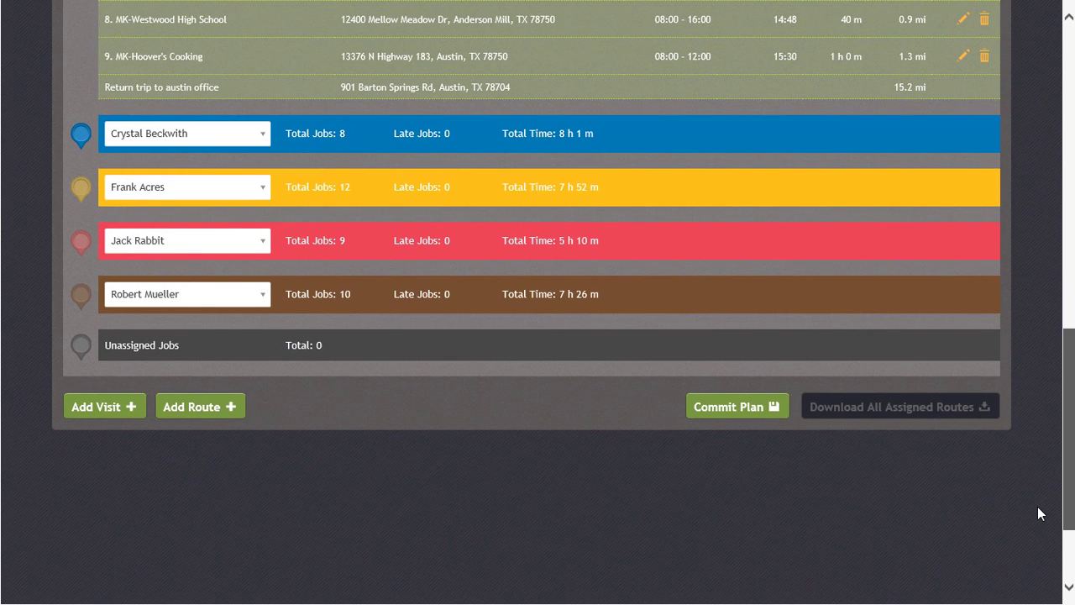
click(763, 406)
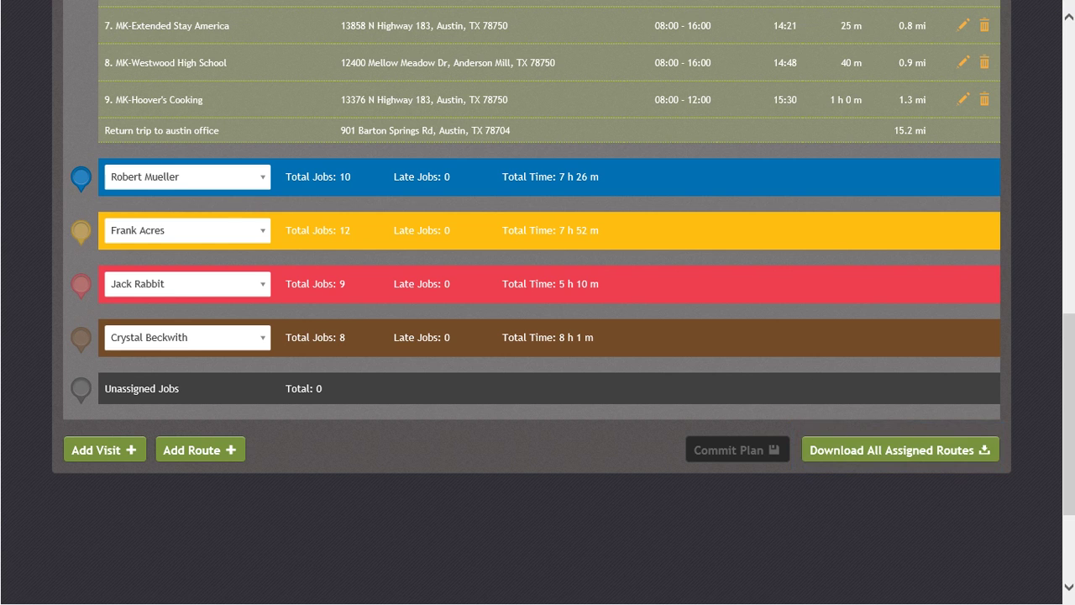
click(820, 457)
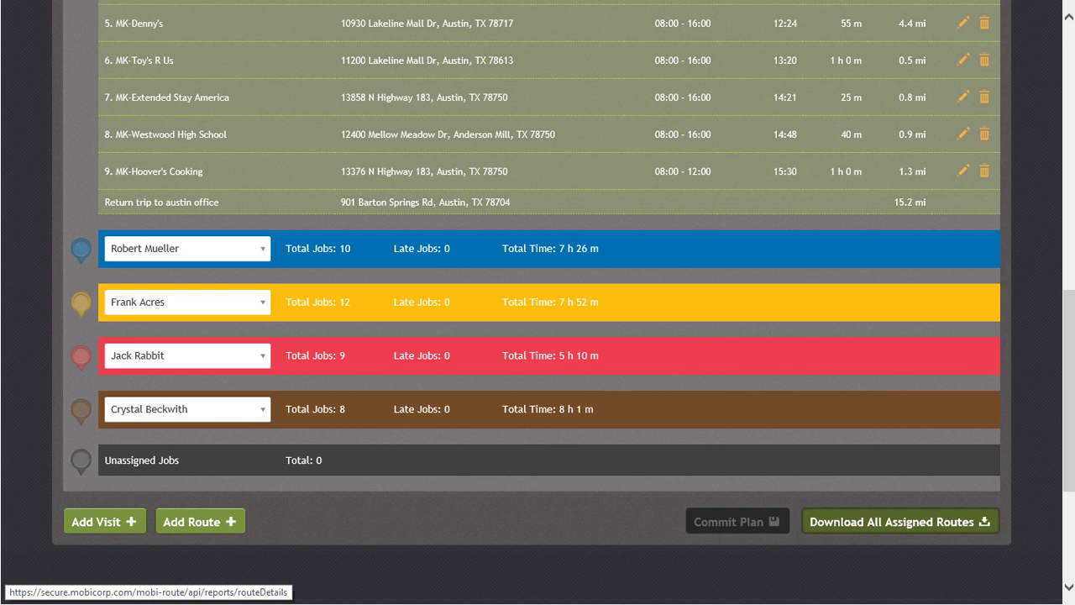
Start a new visit for the existing POI MK-Balcones Country Club
click(127, 524)
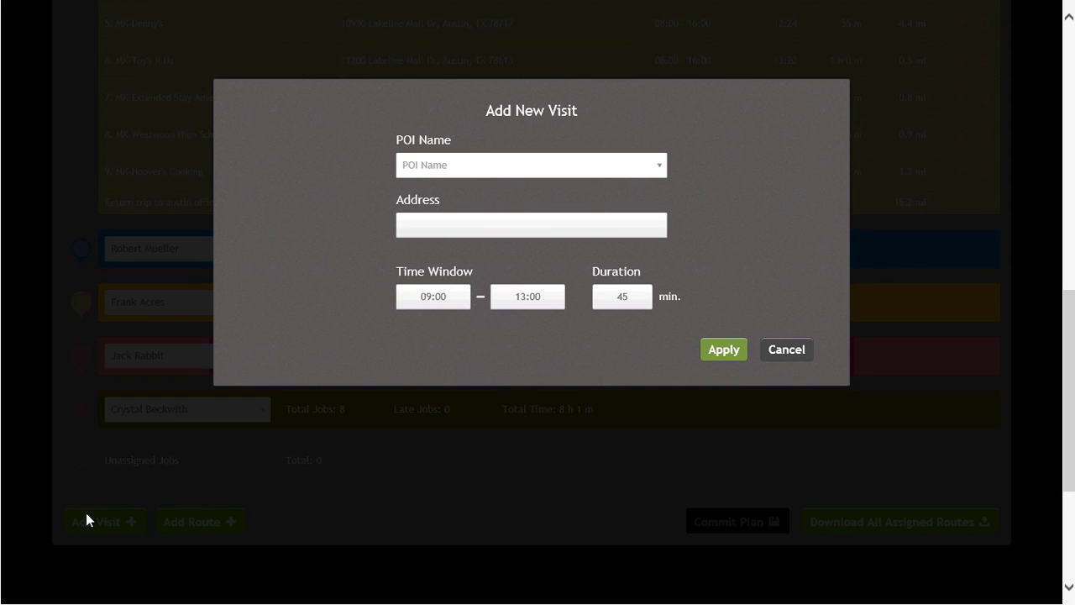
click(421, 163)
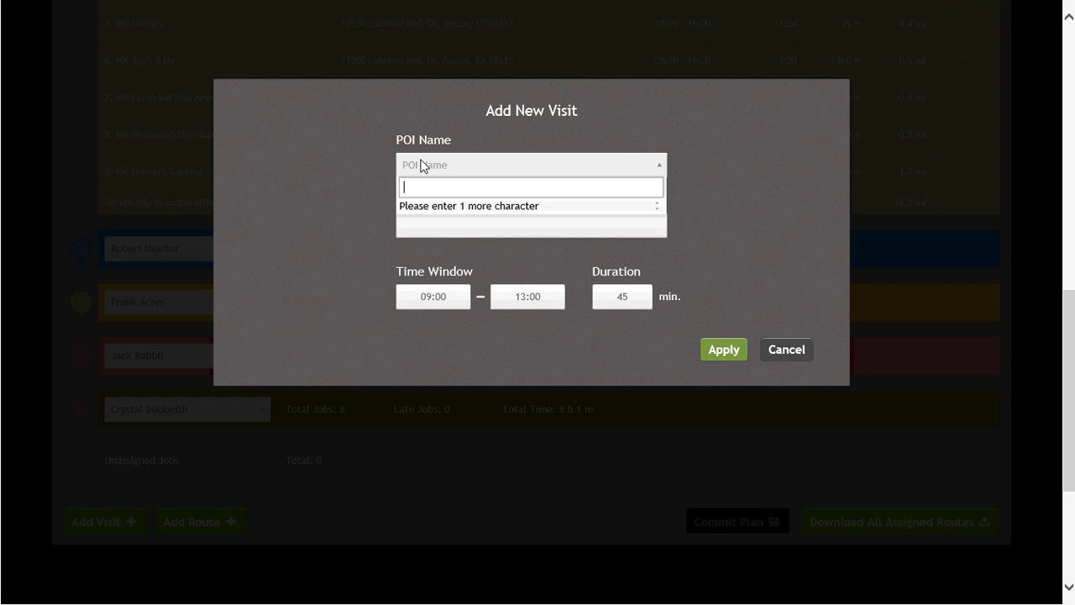
text(mk)
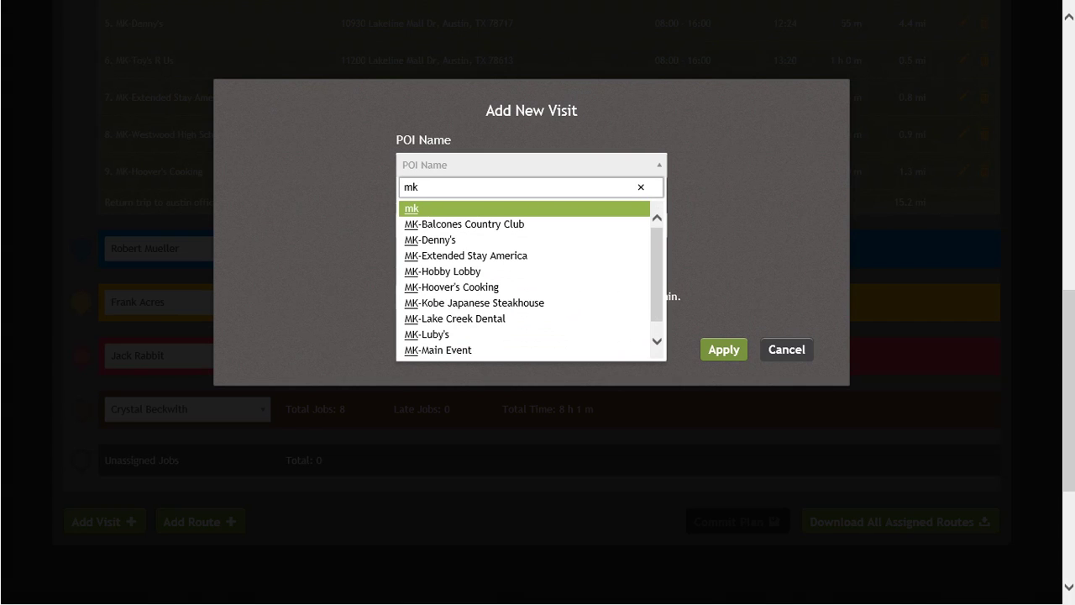
click(428, 223)
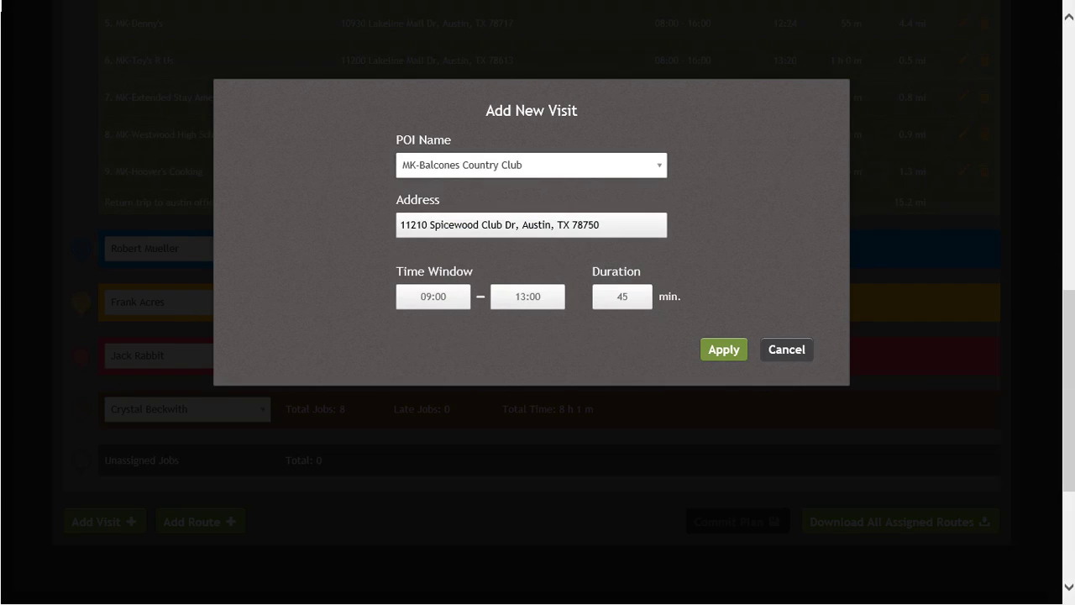
Set the new visit's time window to 08:00–12:00 and its duration to 60 minutes, and apply the visit
click(433, 296)
text(08:00)
key(Tab)
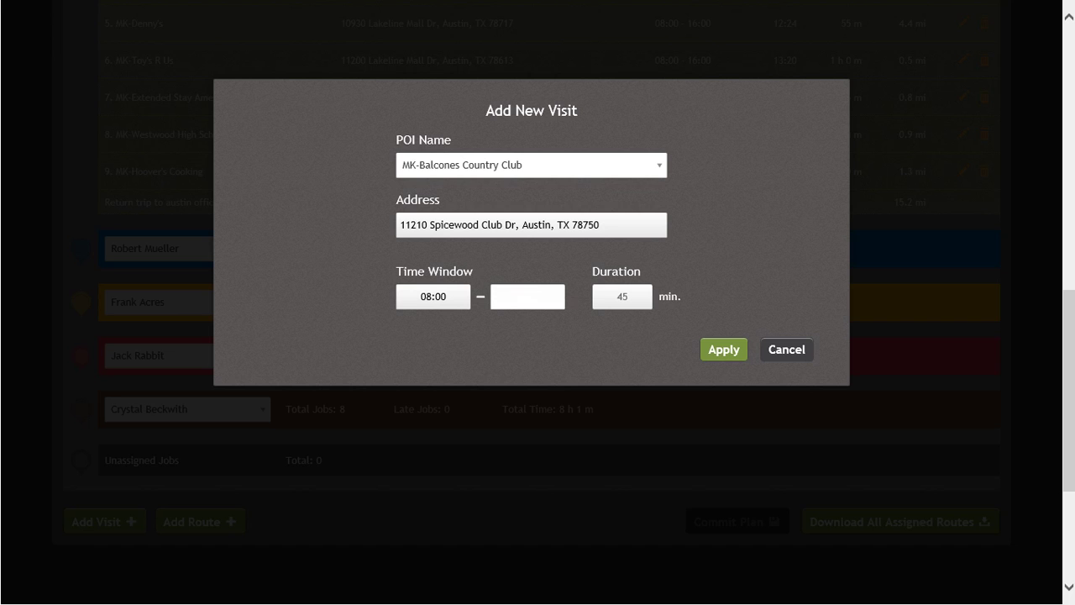
text(12:00)
key(Tab)
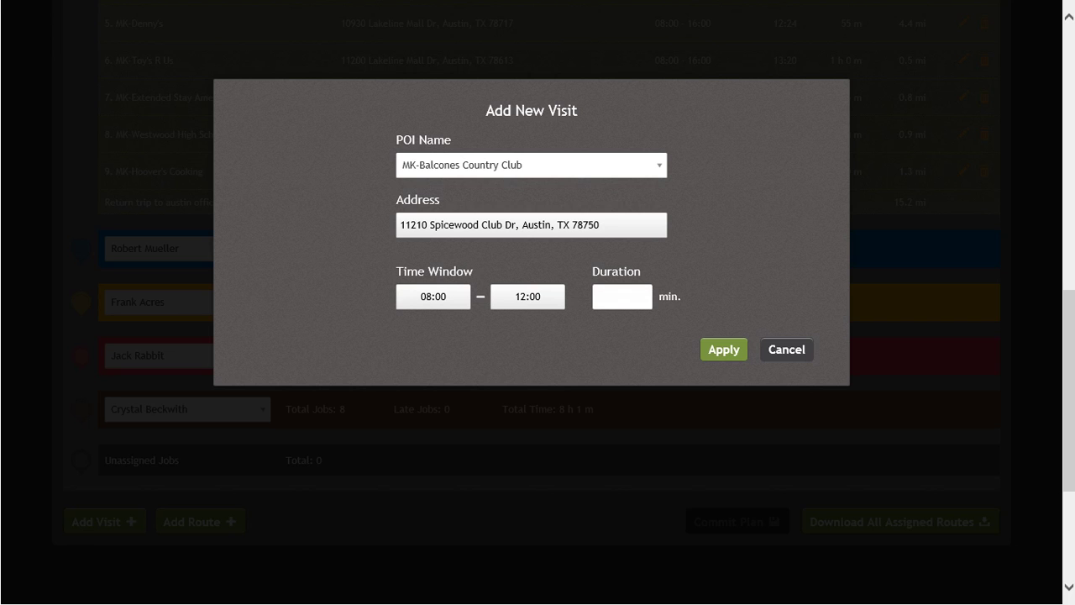
text(60)
click(719, 354)
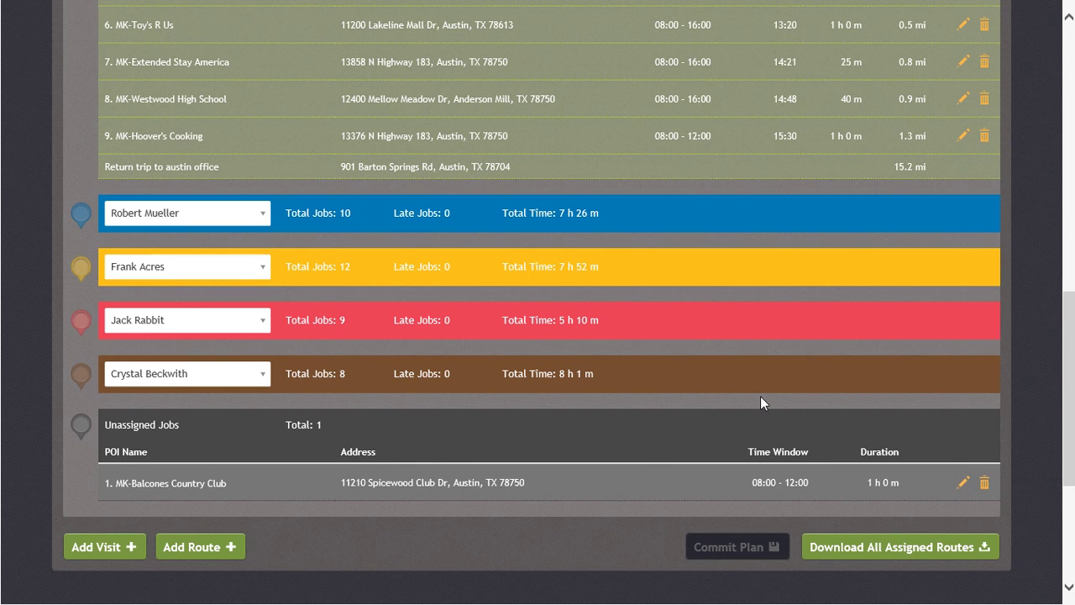
Move the unassigned MK-Balcones Country Club visit to Stop 2 of the first listed driver's route
click(963, 482)
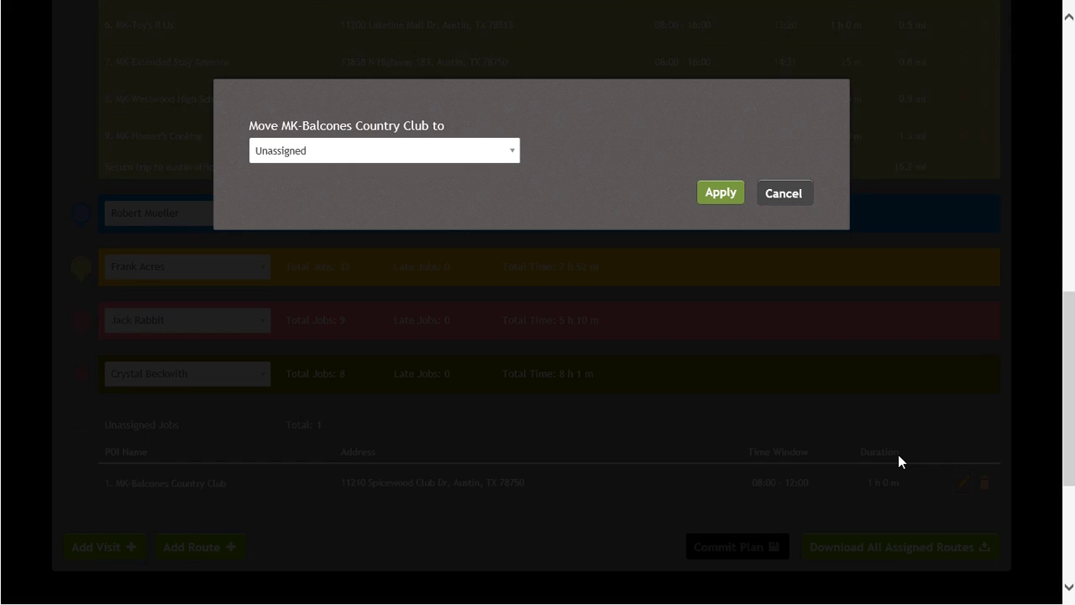
click(514, 149)
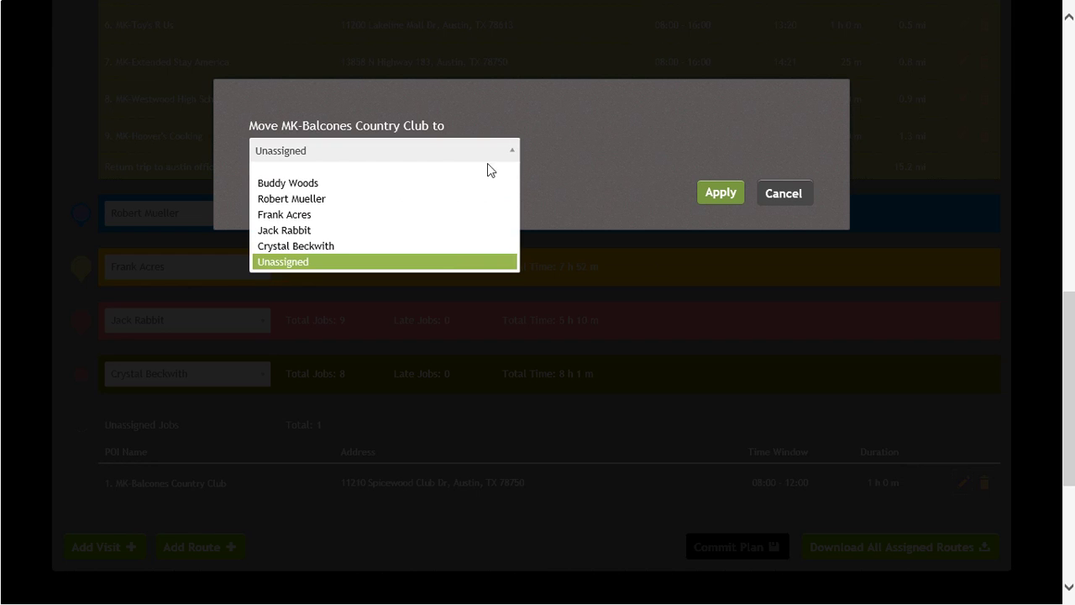
click(475, 184)
click(662, 156)
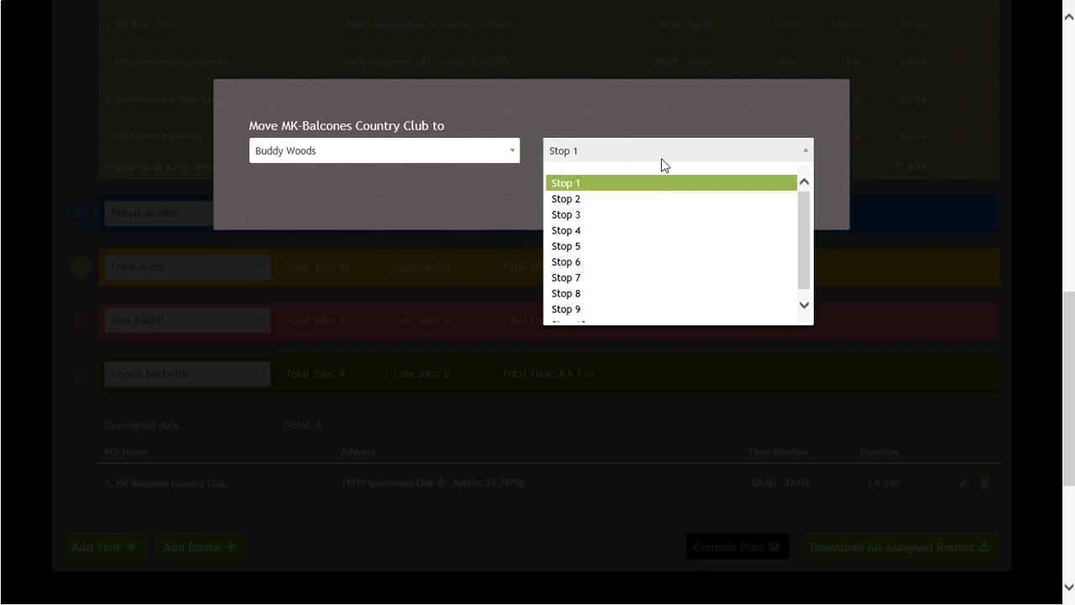
click(648, 199)
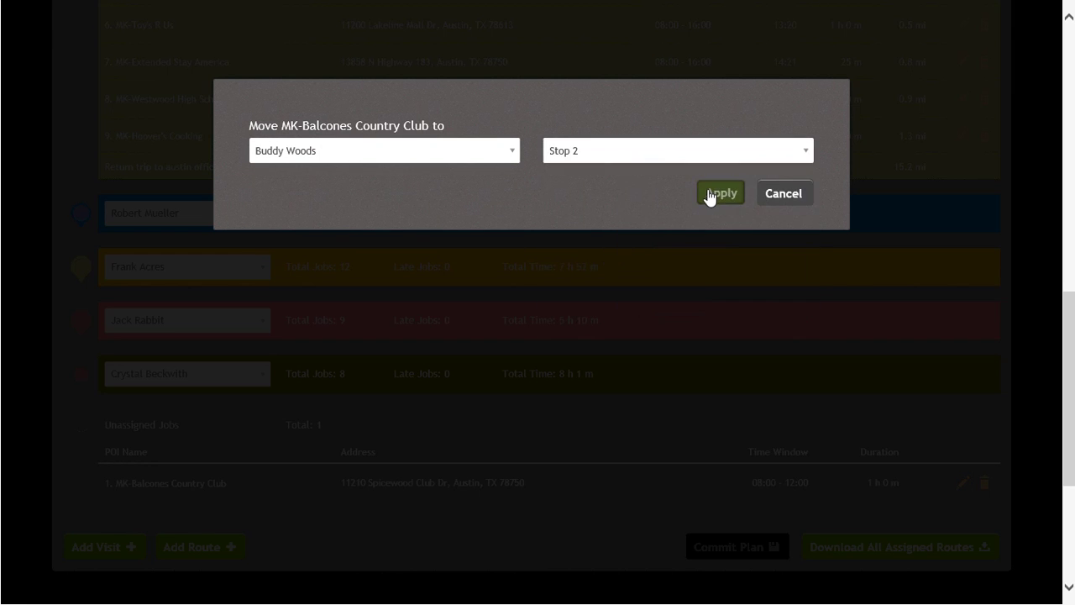
click(711, 195)
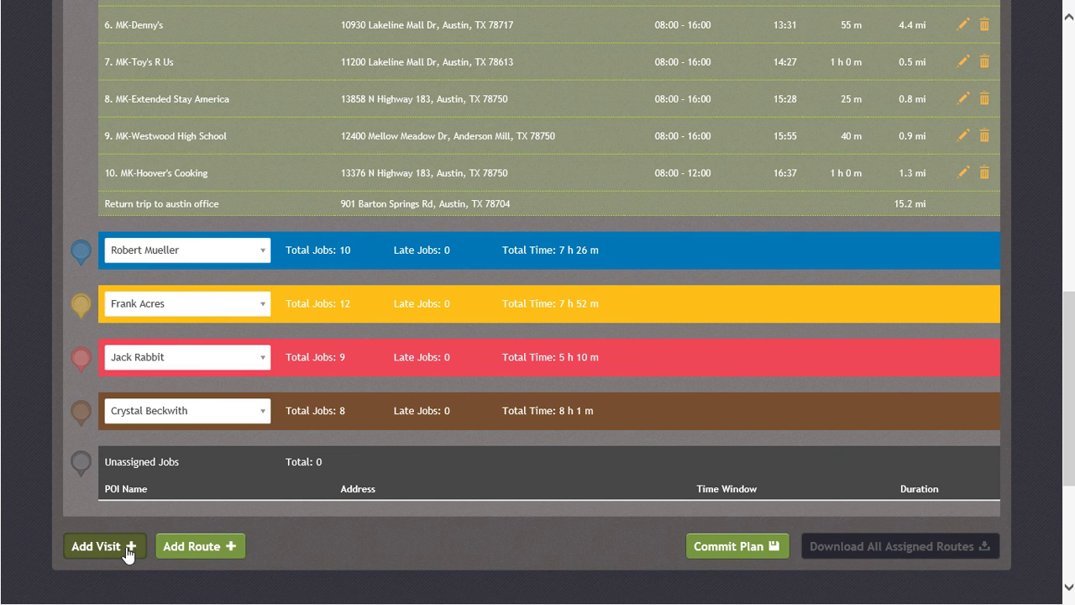
Add a new empty route to the plan
click(166, 547)
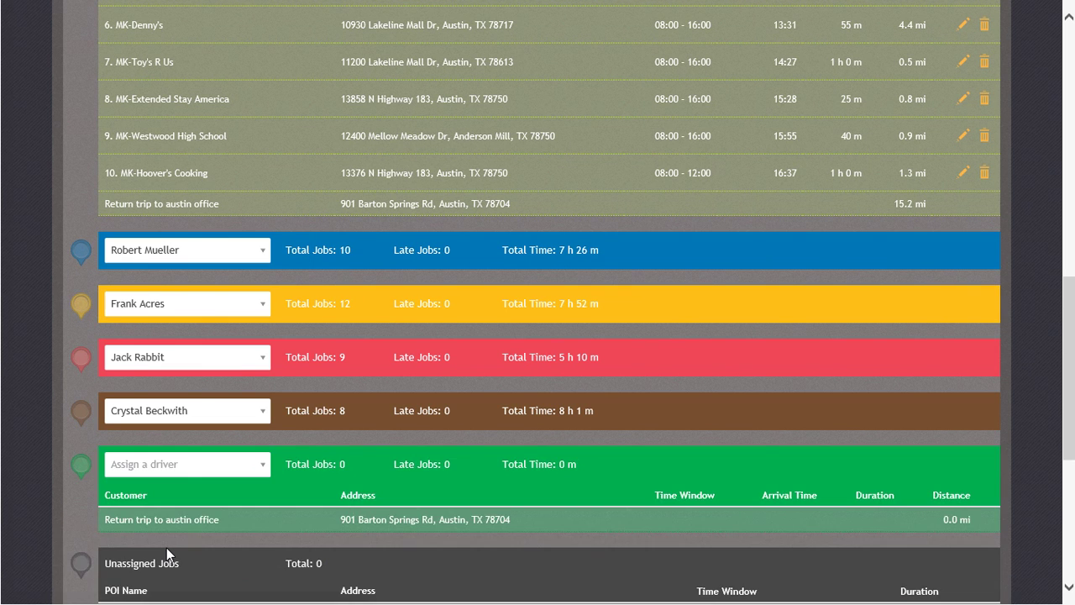